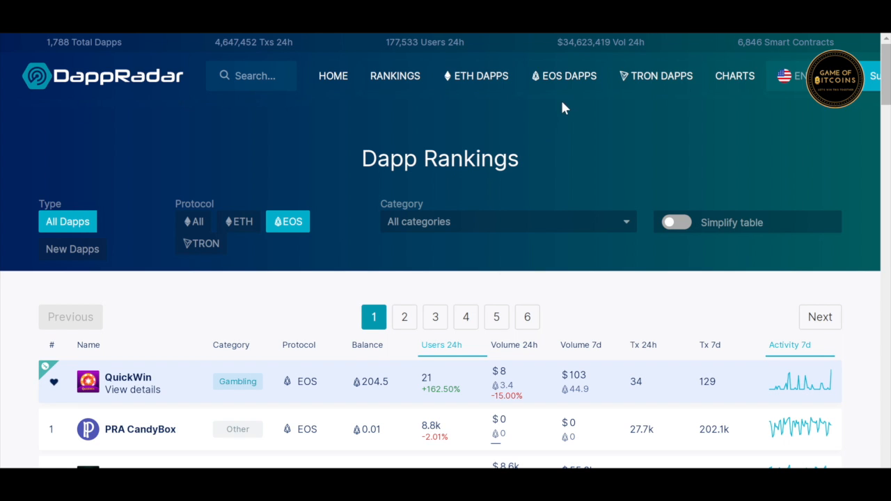
# Step: Scroll through DappRadar's EOS dapp rankings, led by PRA CandyBox, EOS Knights and ENBank
pyautogui.scroll(-3, 479, 309)
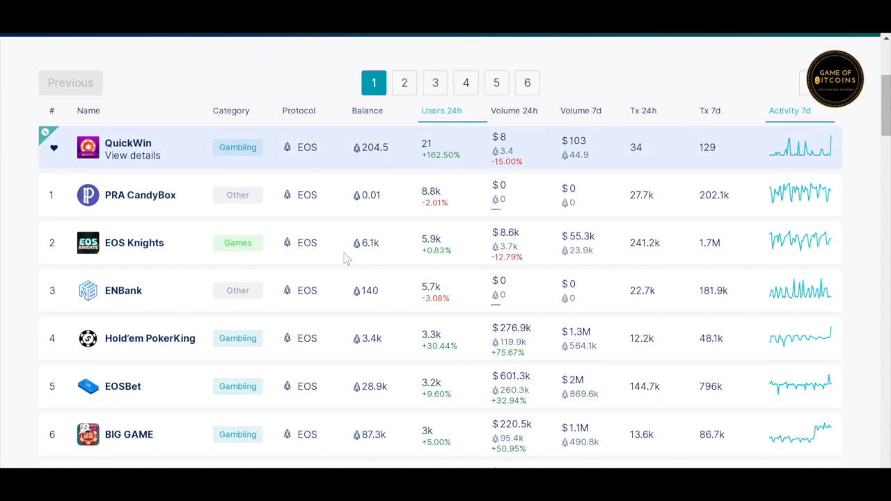
pyautogui.scroll(-5, 347, 259)
pyautogui.scroll(-3, 347, 259)
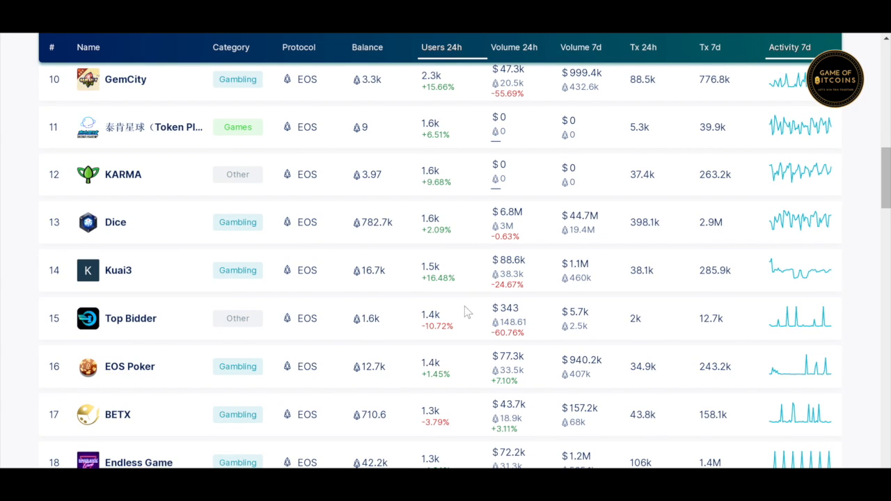
pyautogui.scroll(3, 478, 334)
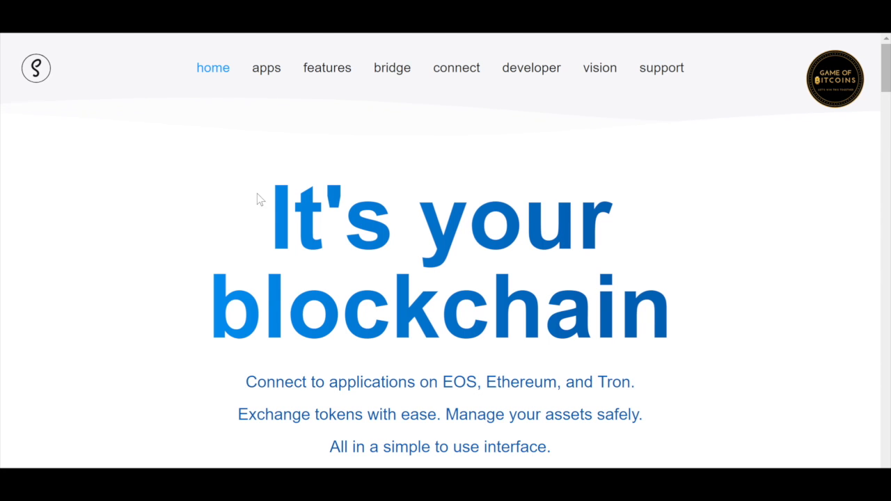
# Step: Look over the Scatter 10.1.2 download page, then launch Scatter Desktop from the system tray
pyautogui.scroll(-1, 385, 193)
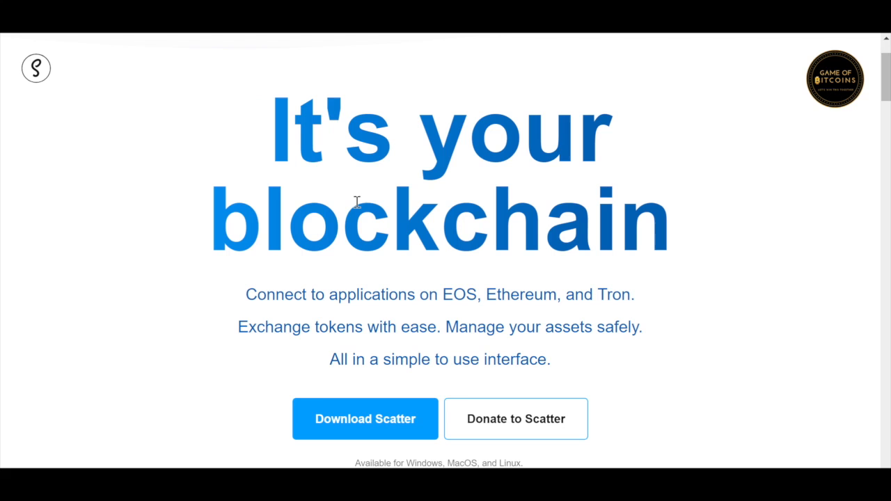
pyautogui.scroll(1, 333, 416)
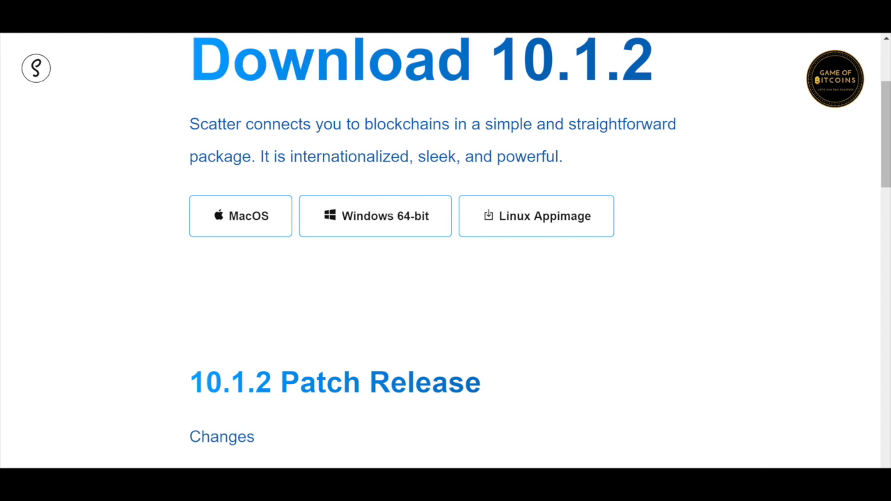
pyautogui.click(729, 490)
pyautogui.click(714, 478)
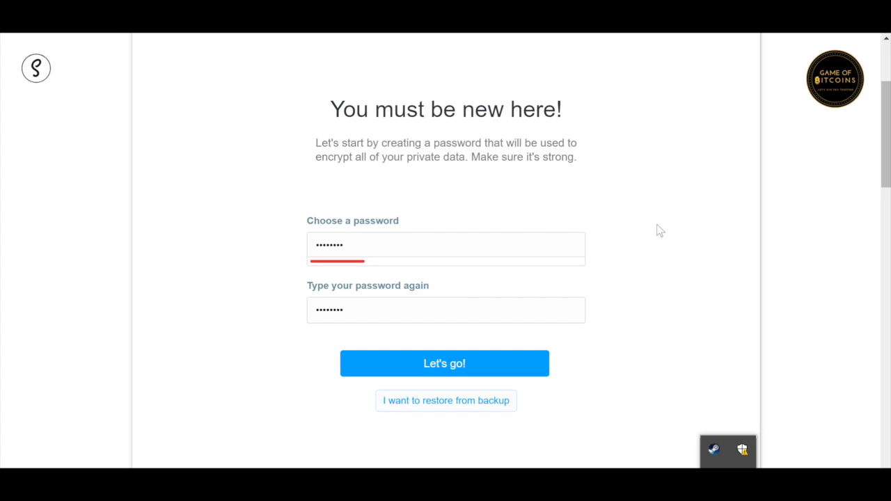
# Step: Submit the new wallet password to reveal the 12-word Password Alternative phrase
pyautogui.click(656, 224)
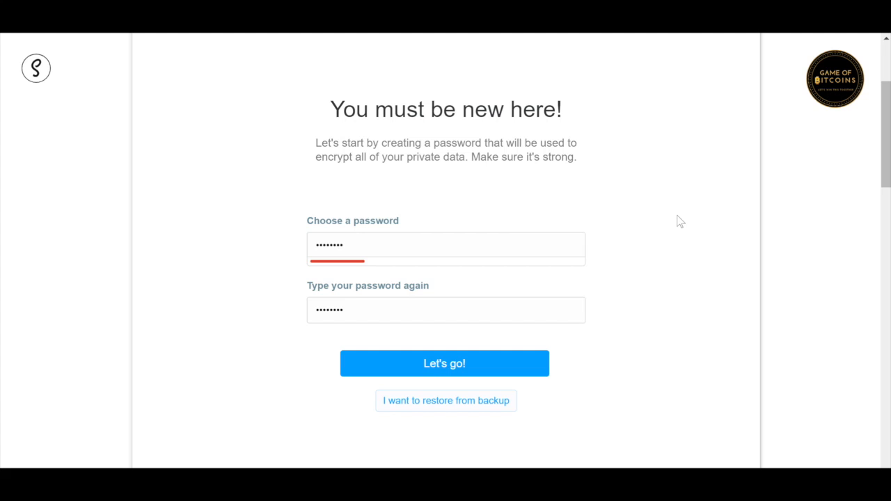
pyautogui.click(451, 365)
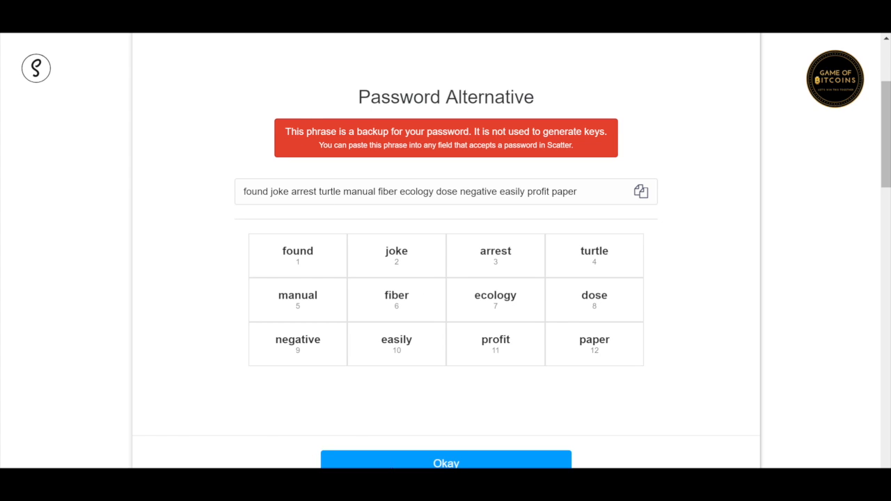
# Step: Acknowledge the 12-word backup phrase and accept Scatter's terms of use
pyautogui.click(439, 463)
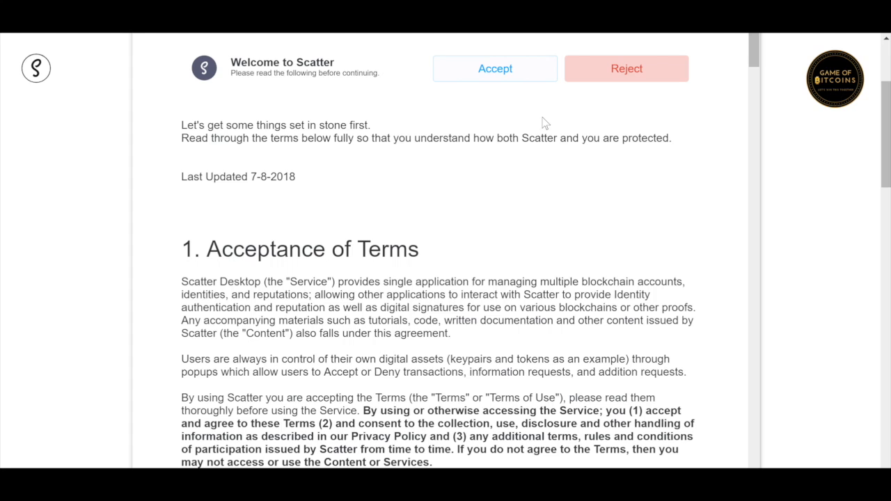
pyautogui.click(497, 78)
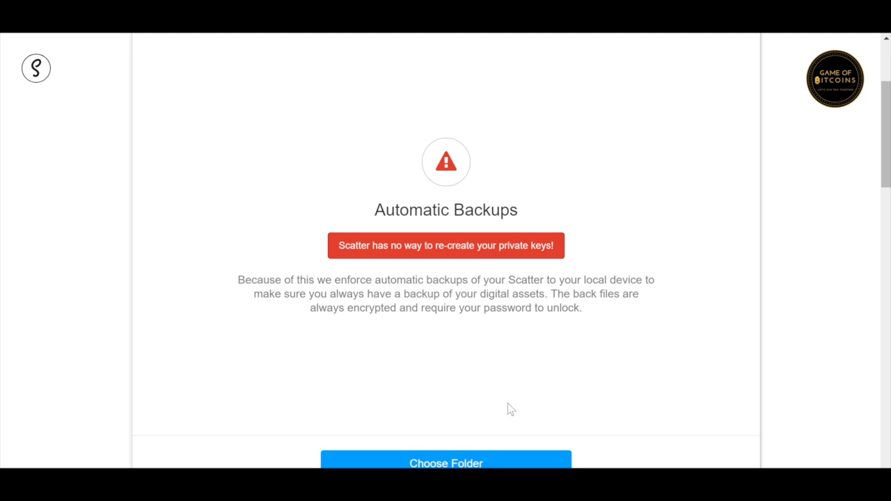
# Step: Choose the Pictures folder as Scatter's automatic backup location
pyautogui.click(476, 464)
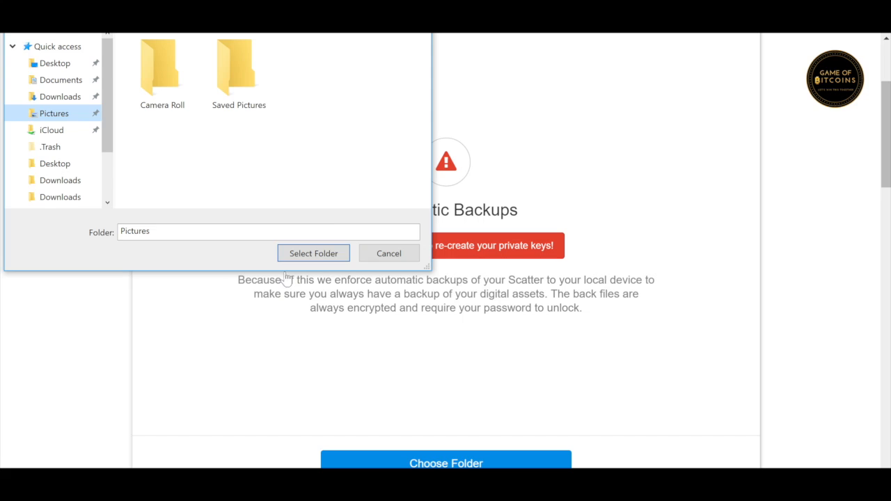
pyautogui.click(327, 253)
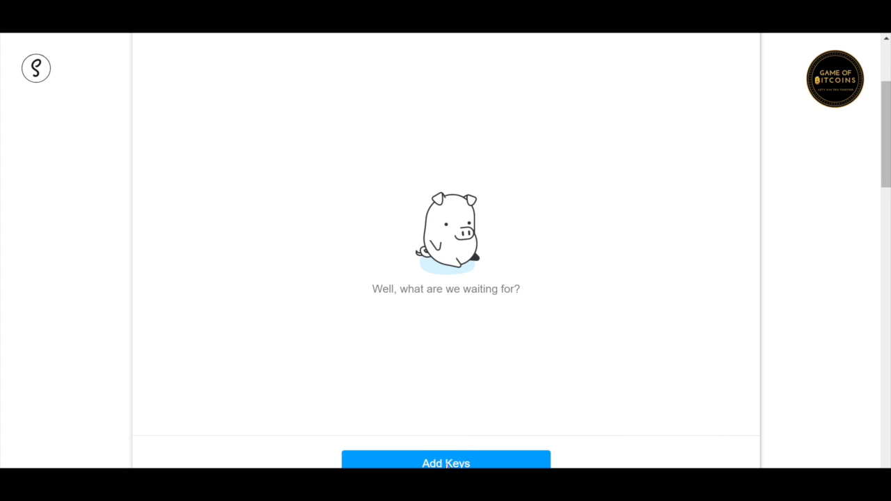
# Step: Browse the Add Keys options, checking Import Key > Text before returning to Add Keys
pyautogui.click(449, 463)
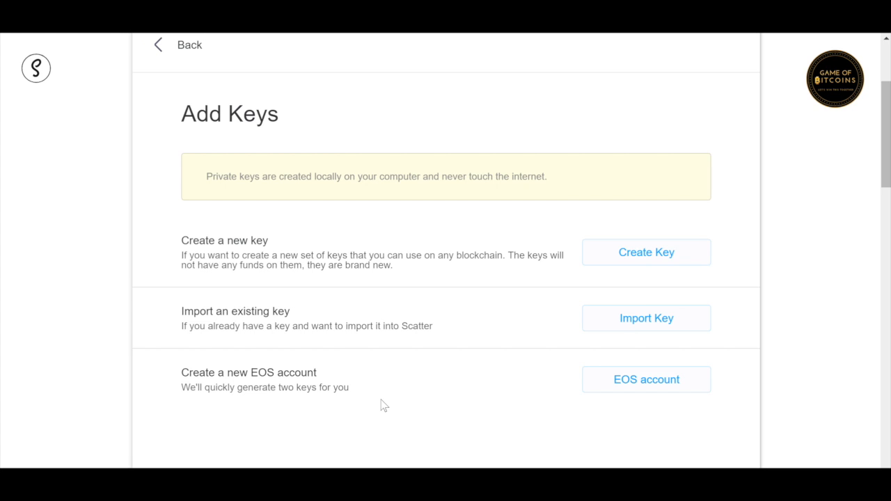
pyautogui.click(612, 321)
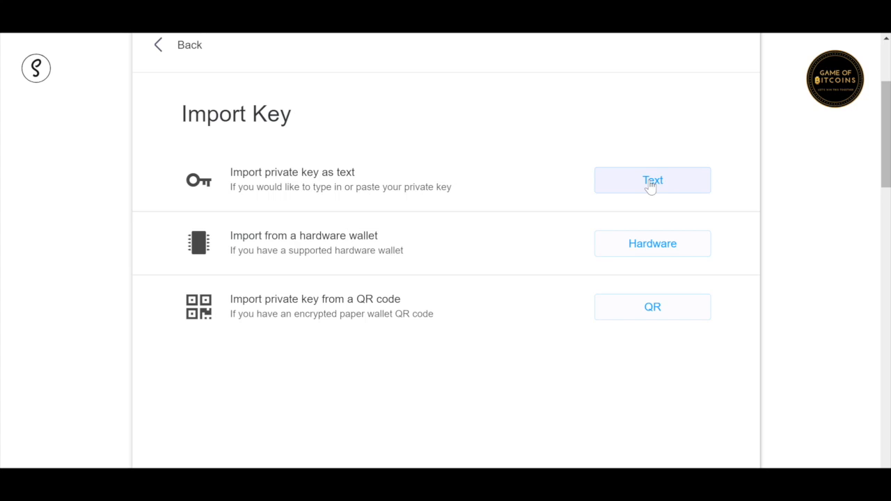
pyautogui.click(650, 183)
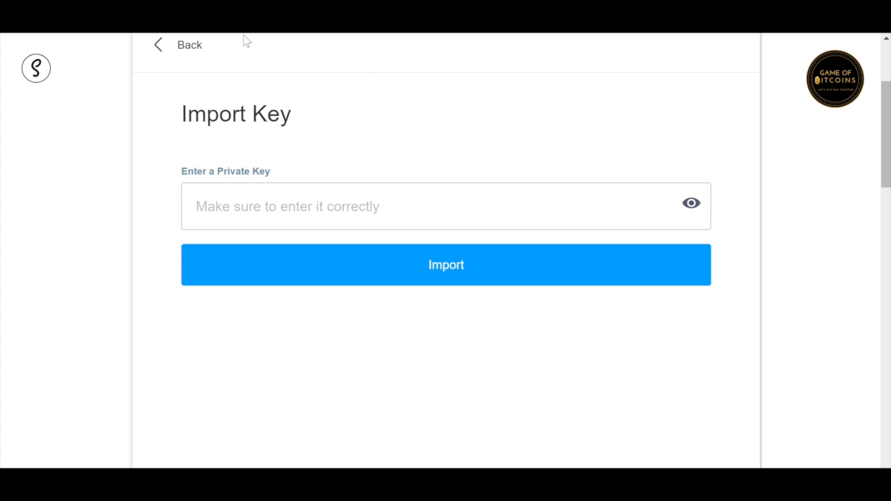
pyautogui.click(169, 50)
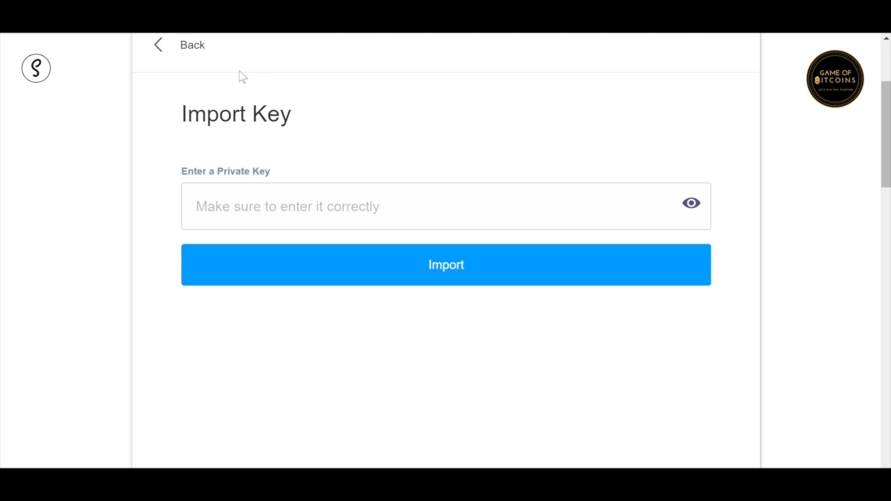
pyautogui.click(193, 49)
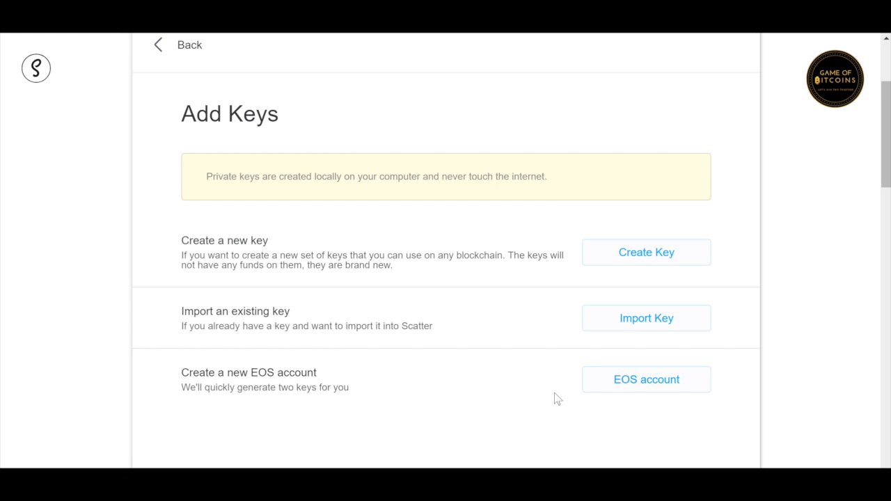
# Step: Generate a new EOS key and enter 'gamebitcoins' as the new account's name
pyautogui.click(635, 387)
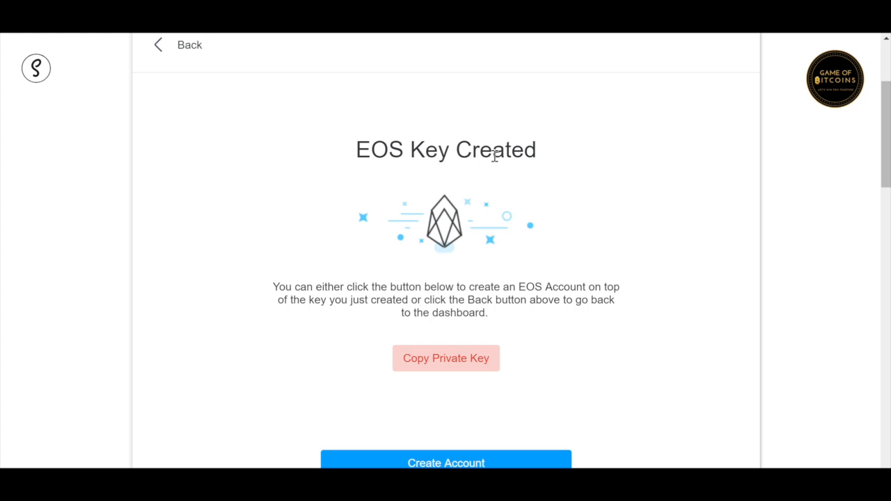
pyautogui.click(436, 463)
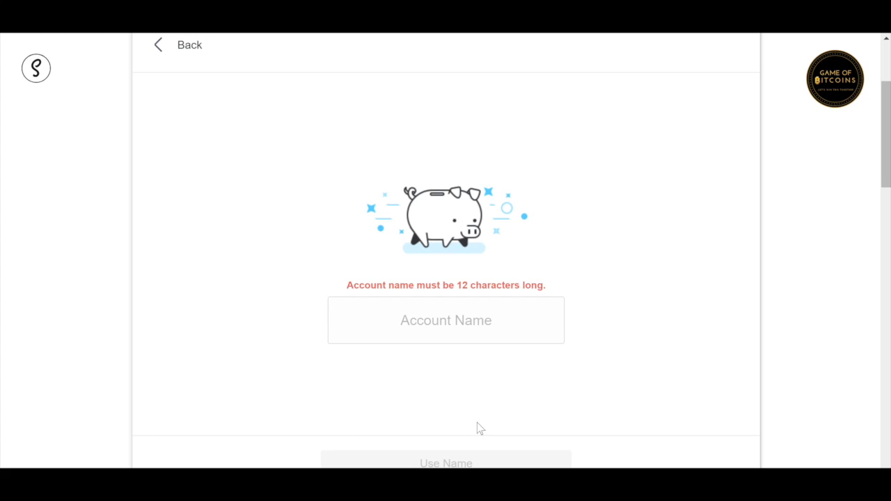
pyautogui.click(450, 324)
pyautogui.write('gamebitc')
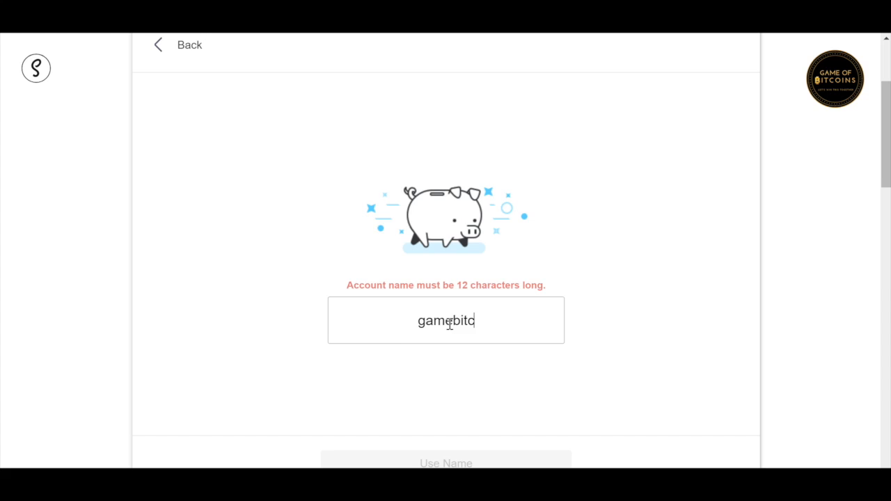
pyautogui.write('oins')
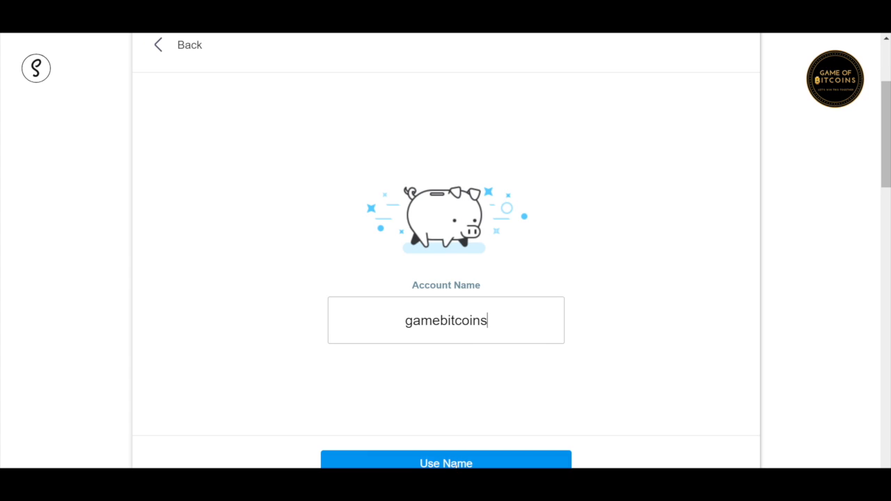
# Step: Accept 'gamebitcoins' as the account name, advancing to the EOS Mainnet payment step
pyautogui.click(454, 465)
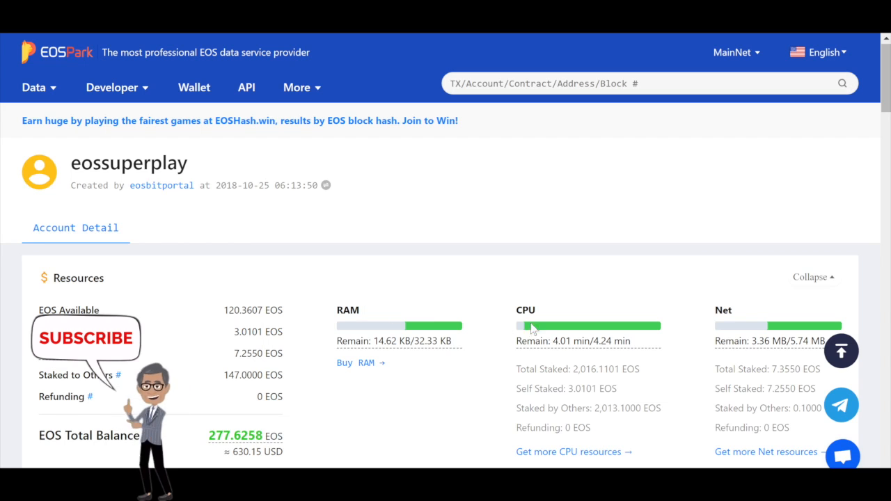
pyautogui.scroll(-1, 557, 256)
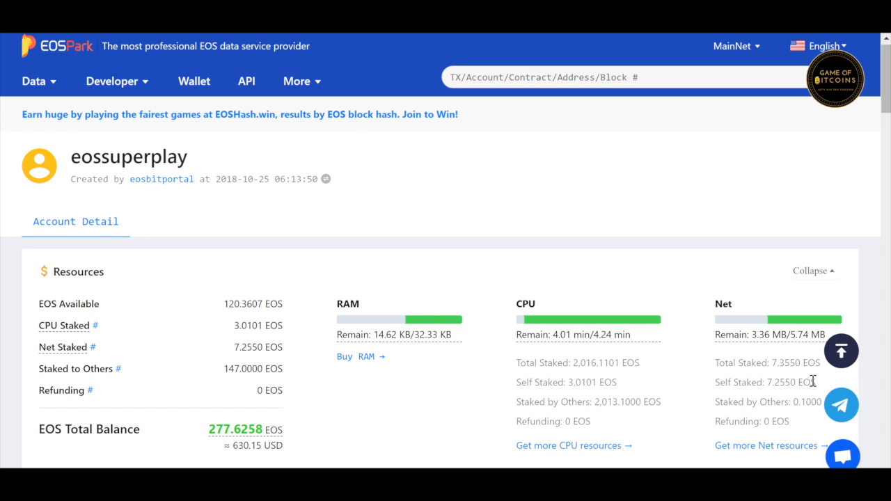
pyautogui.scroll(-1, 647, 355)
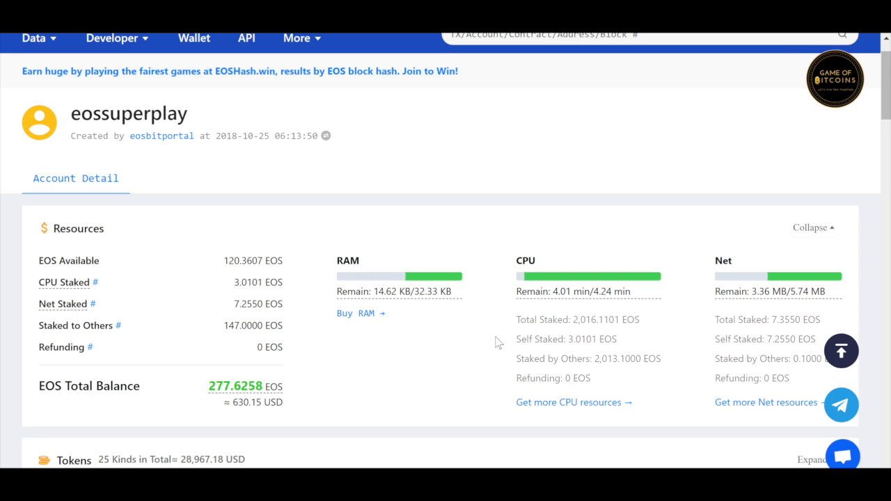
# Step: Reopen Scatter from the tray and back out of the 1.4286 EOS payment step to Add Keys
pyautogui.click(728, 496)
pyautogui.click(715, 477)
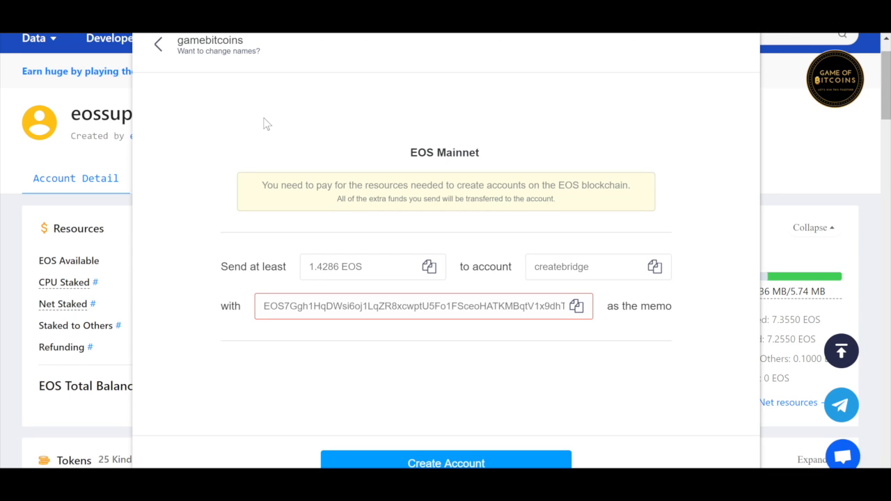
pyautogui.click(159, 46)
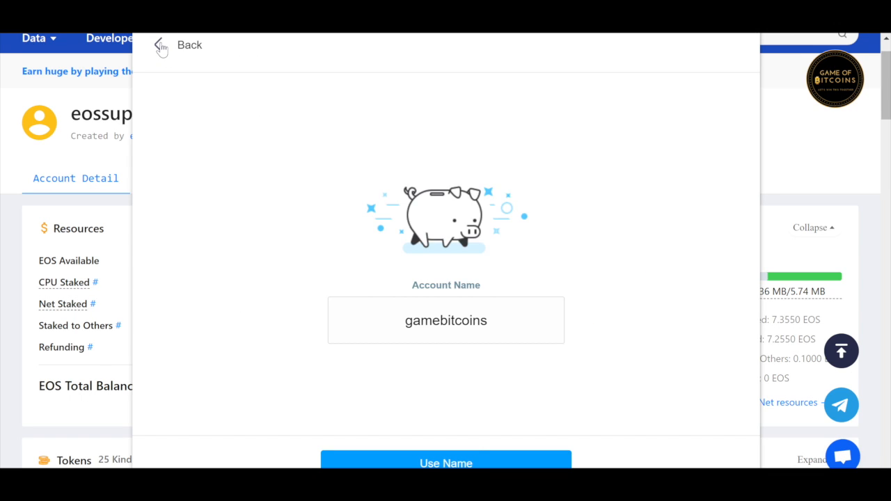
pyautogui.click(160, 45)
pyautogui.click(159, 45)
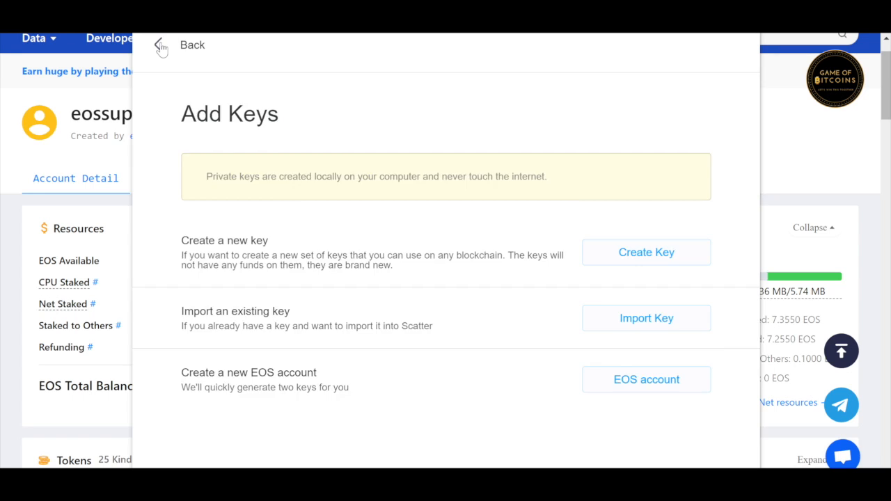
pyautogui.click(160, 45)
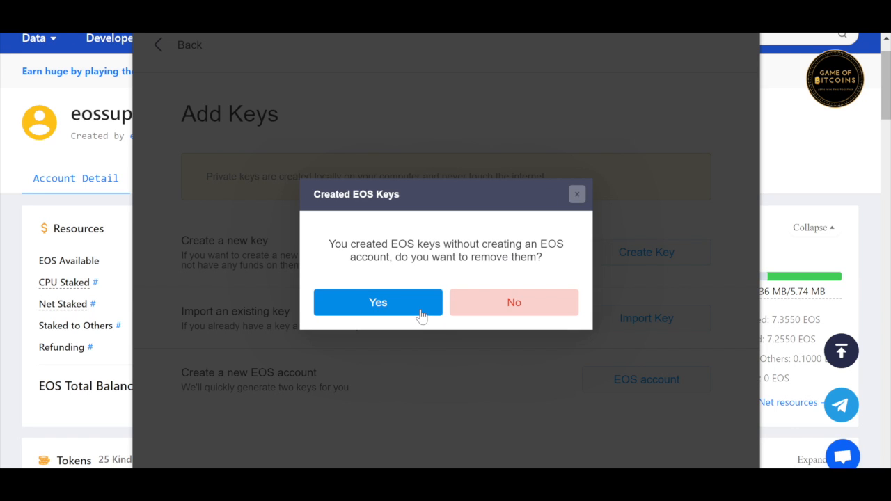
# Step: Keep the earlier EOS keys, create Key-BOW6G6yuJ9, and view its linked ETH and Tron accounts
pyautogui.click(491, 303)
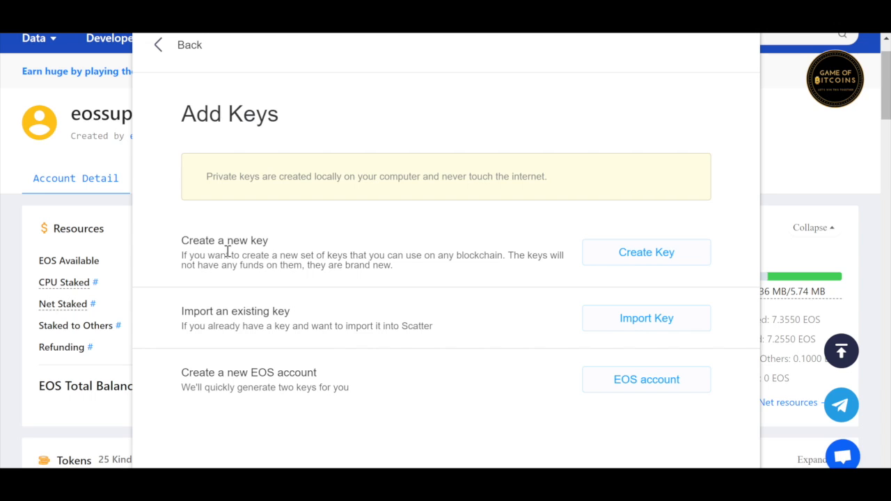
pyautogui.click(653, 254)
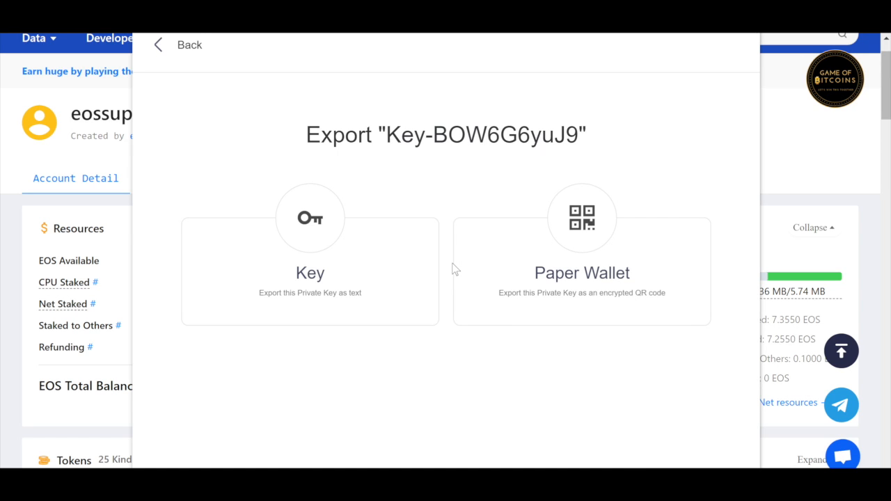
pyautogui.click(194, 49)
pyautogui.click(177, 43)
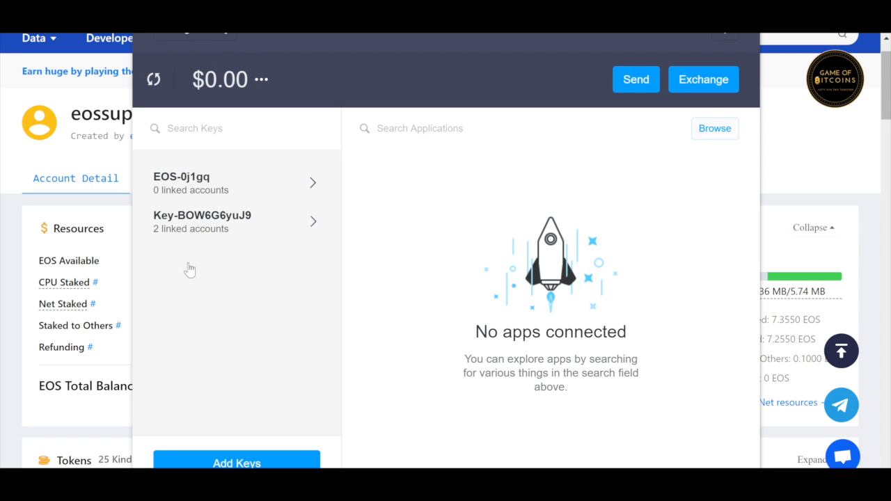
pyautogui.click(225, 234)
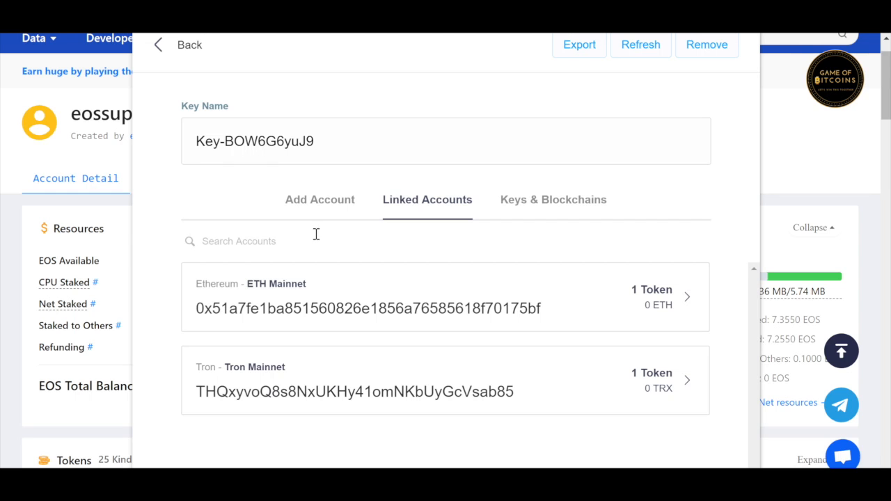
# Step: Open the account-linking form and copy the existing EOS account's name from its page
pyautogui.click(338, 211)
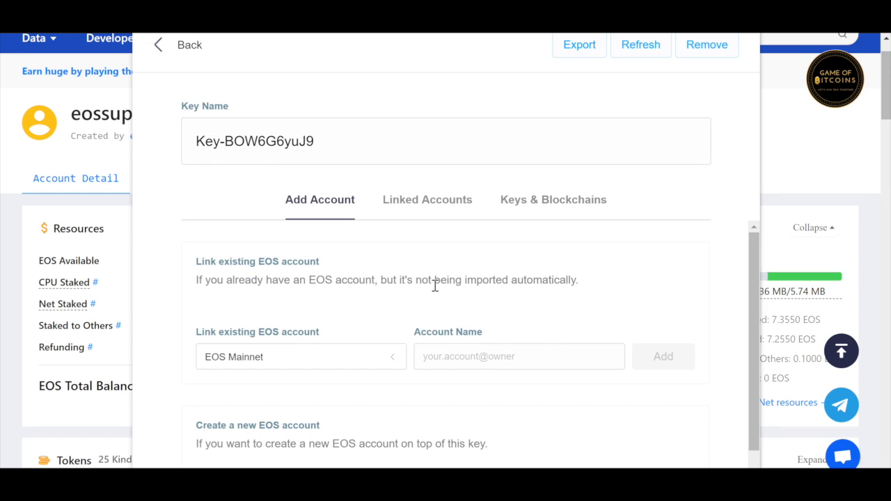
pyautogui.scroll(-1, 433, 291)
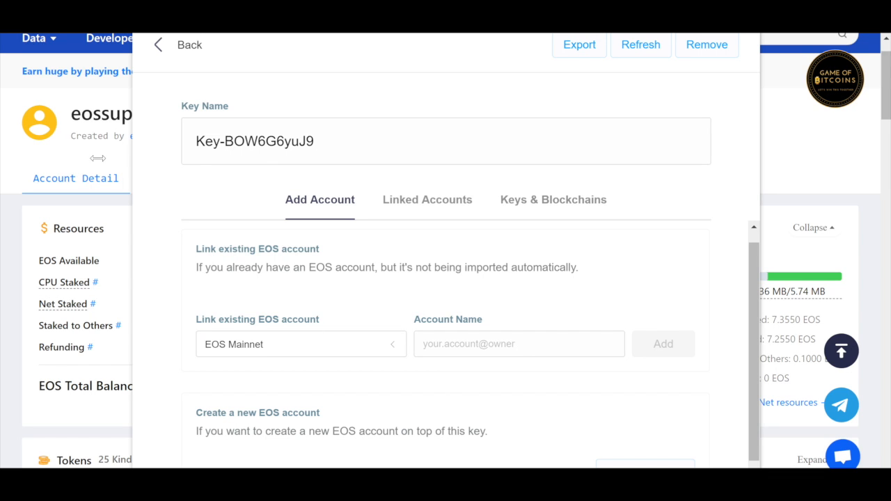
pyautogui.click(103, 116)
pyautogui.doubleClick(103, 116)
pyautogui.hotkey('ctrl', 'c')
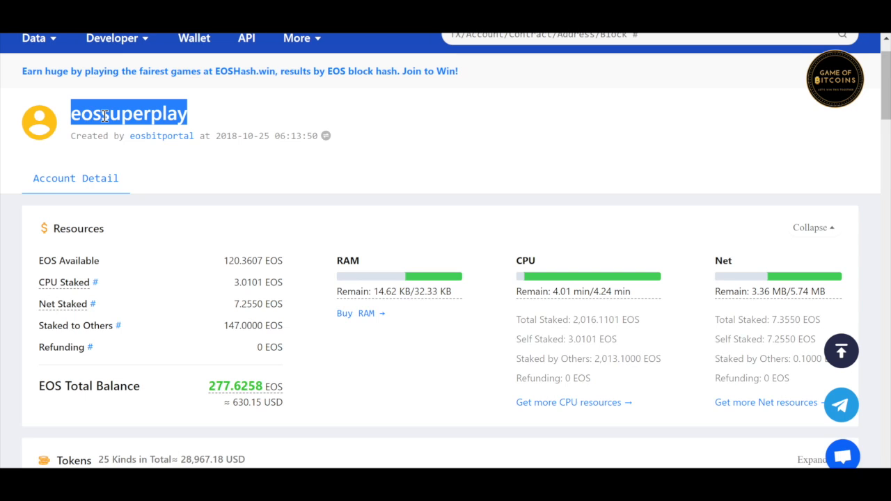
# Step: Link the pasted EOS Mainnet account to the new key, then close the Scatter window
pyautogui.click(167, 485)
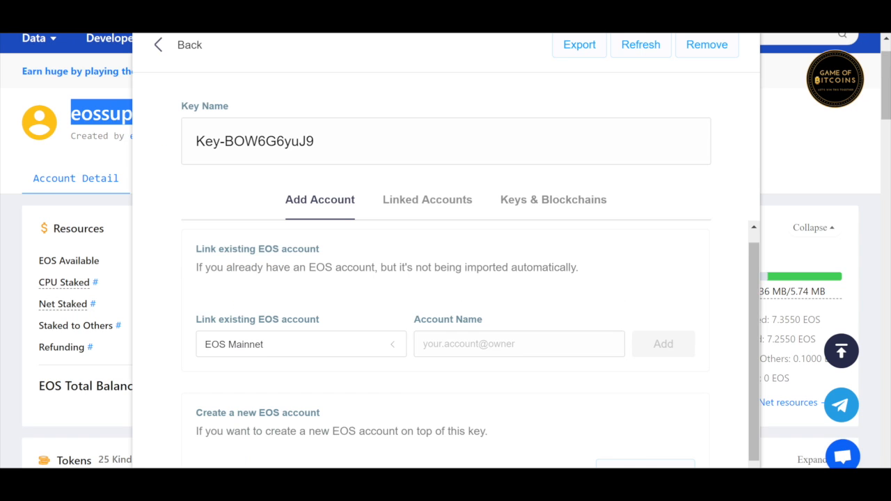
pyautogui.click(492, 344)
pyautogui.hotkey('ctrl', 'v')
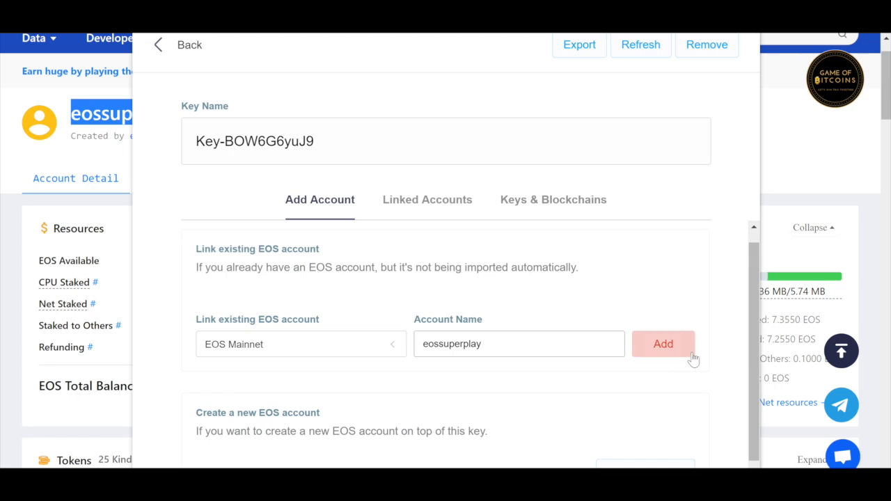
pyautogui.click(665, 348)
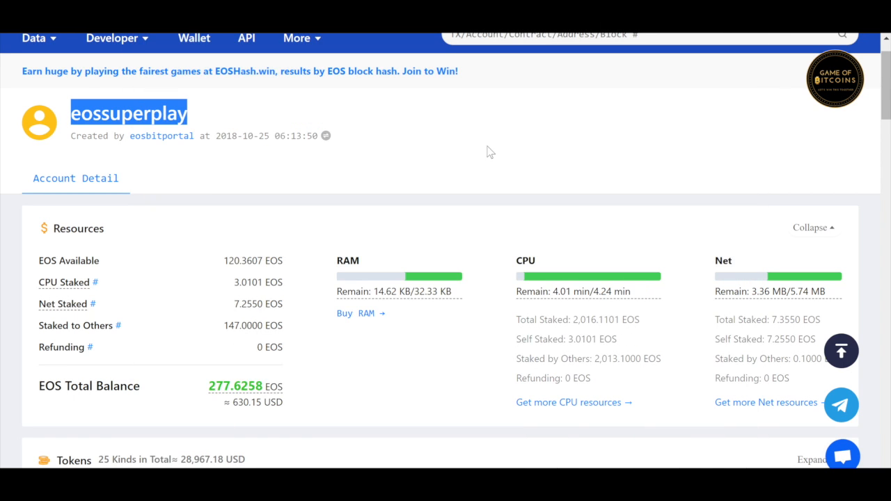
pyautogui.click(482, 156)
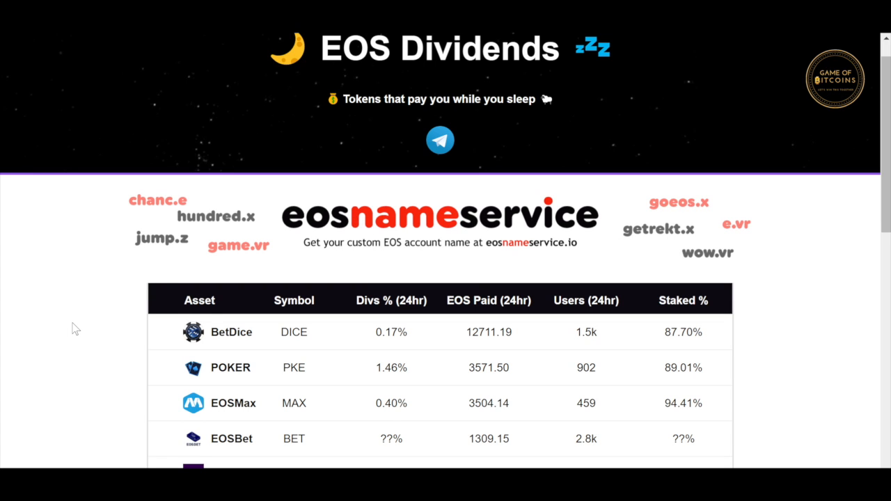
# Step: Scroll down through the EOS Dividends token table ranked by 24-hour EOS paid
pyautogui.scroll(-1, 75, 328)
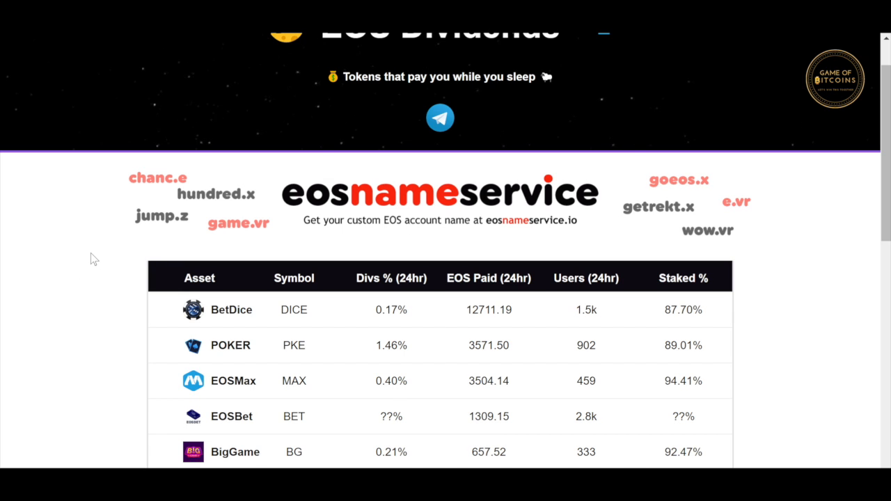
pyautogui.scroll(-1, 91, 253)
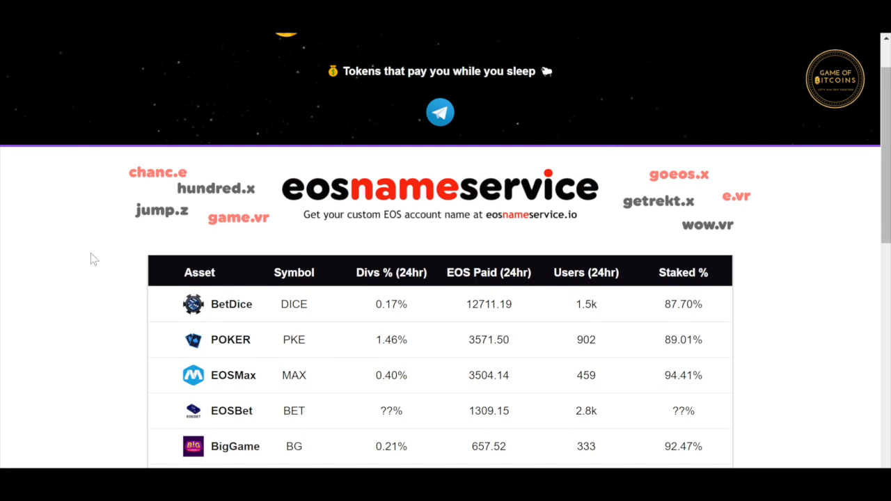
pyautogui.scroll(-2, 92, 257)
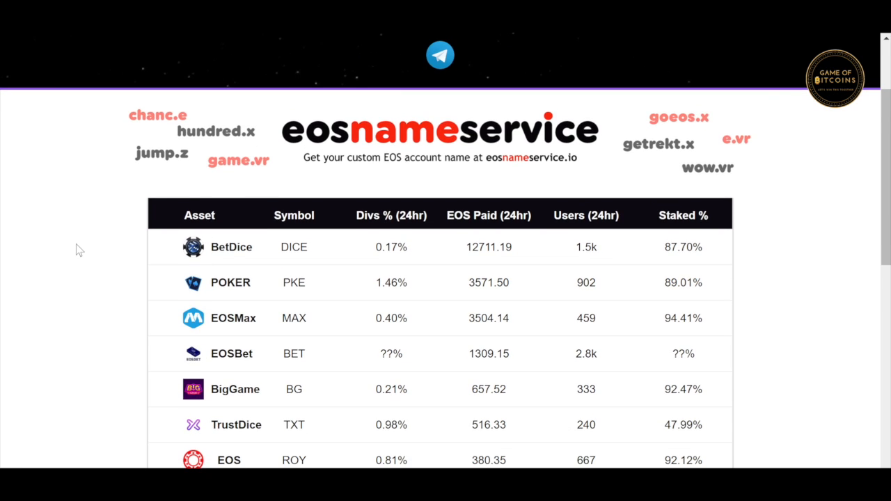
pyautogui.scroll(-1, 77, 245)
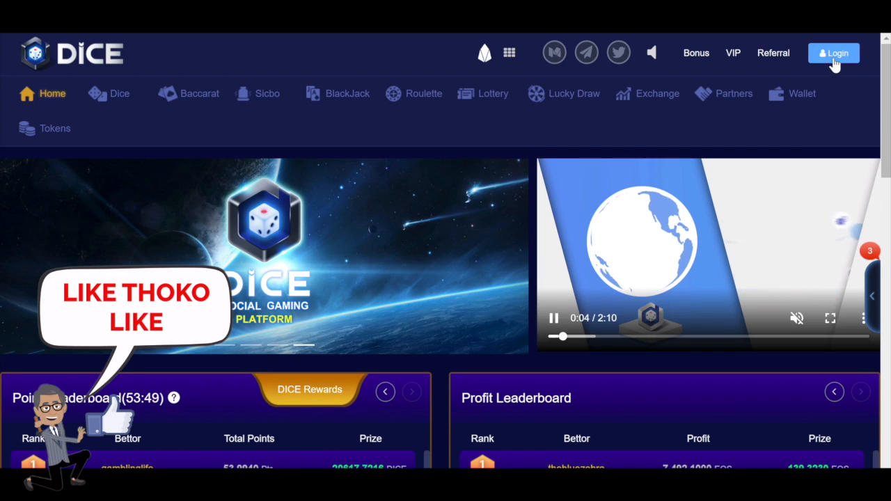
# Step: Sign in to BetDice with Scatter and view the wallet's Stake and Payout Logs sections
pyautogui.click(834, 56)
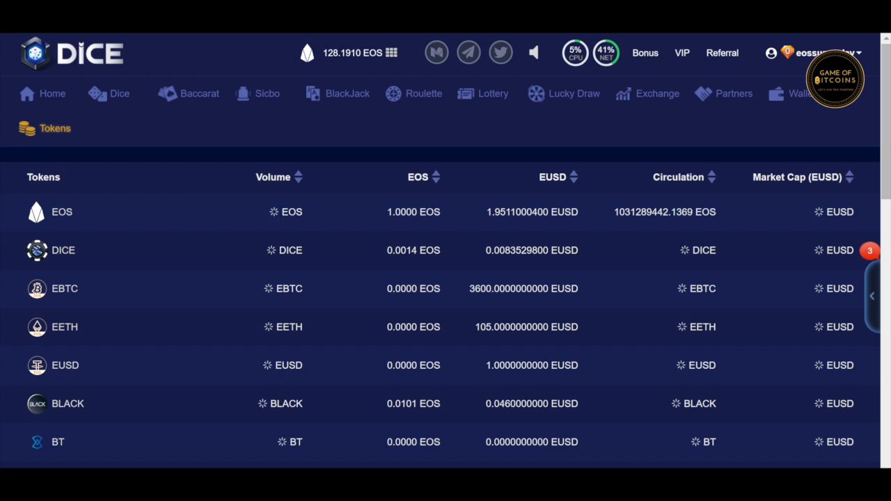
pyautogui.click(795, 97)
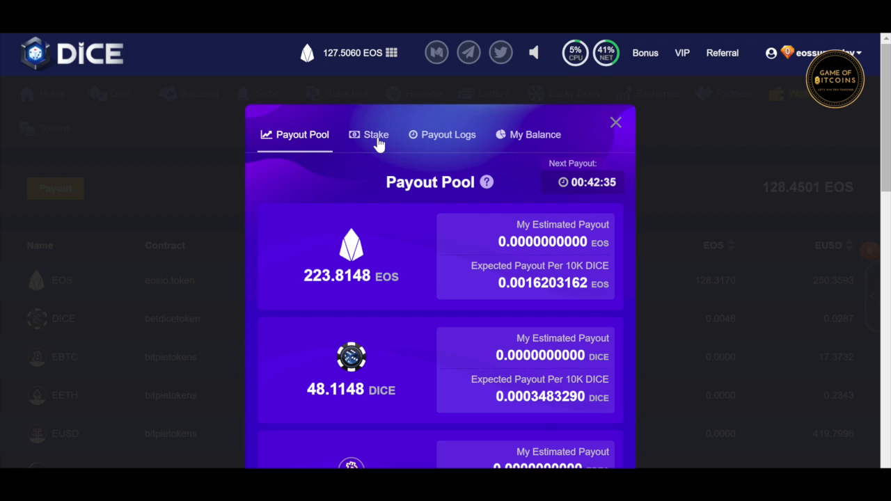
pyautogui.click(367, 142)
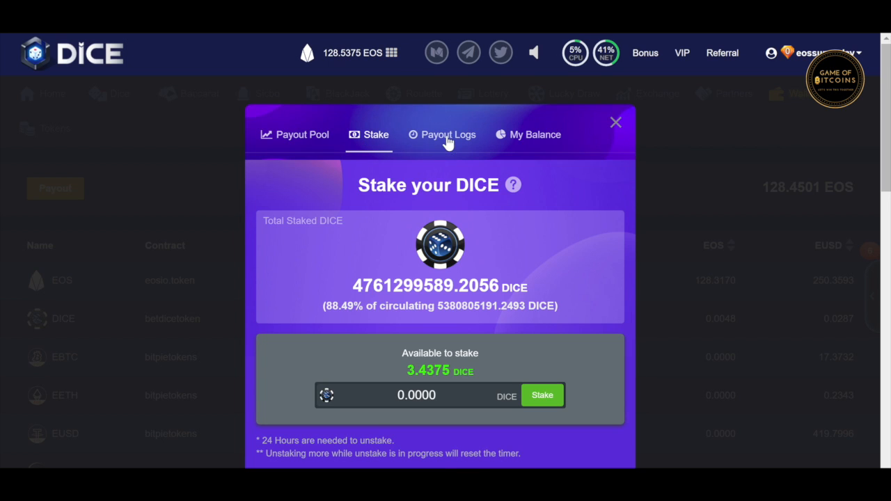
pyautogui.click(448, 139)
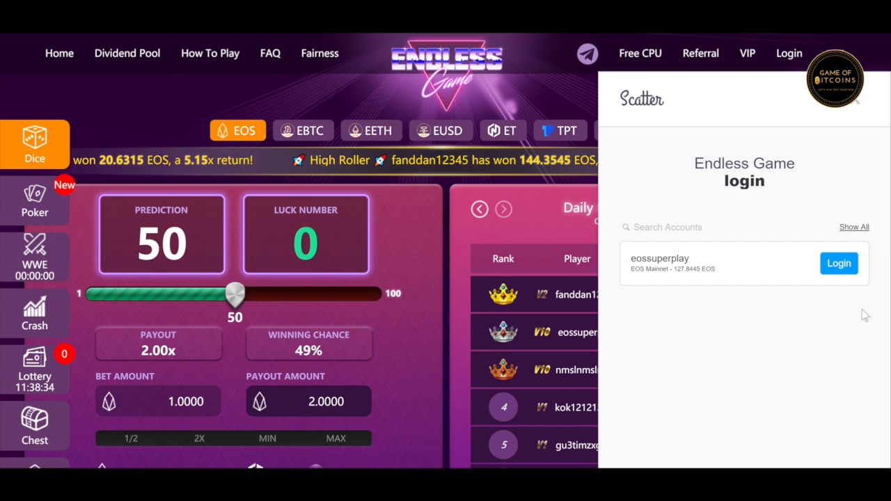
# Step: Approve the Endless Game login and scroll through its Dividend Pool page's ET staking and EOS dividends
pyautogui.click(839, 263)
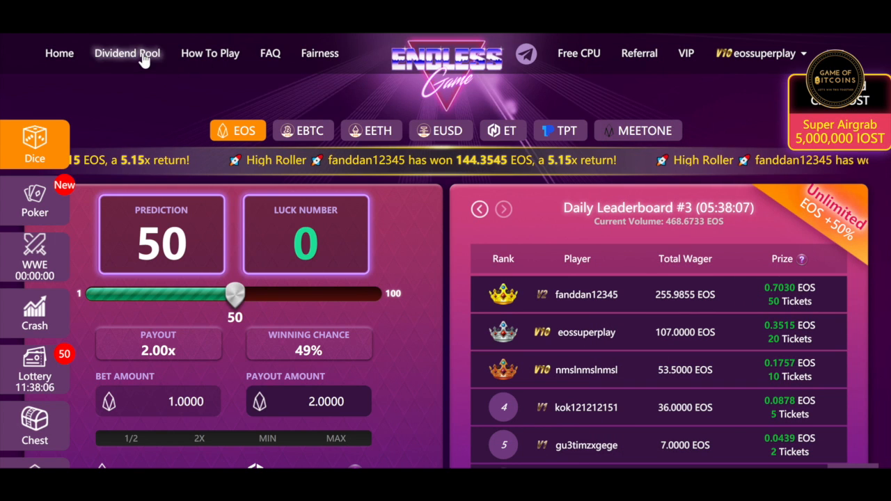
pyautogui.click(127, 54)
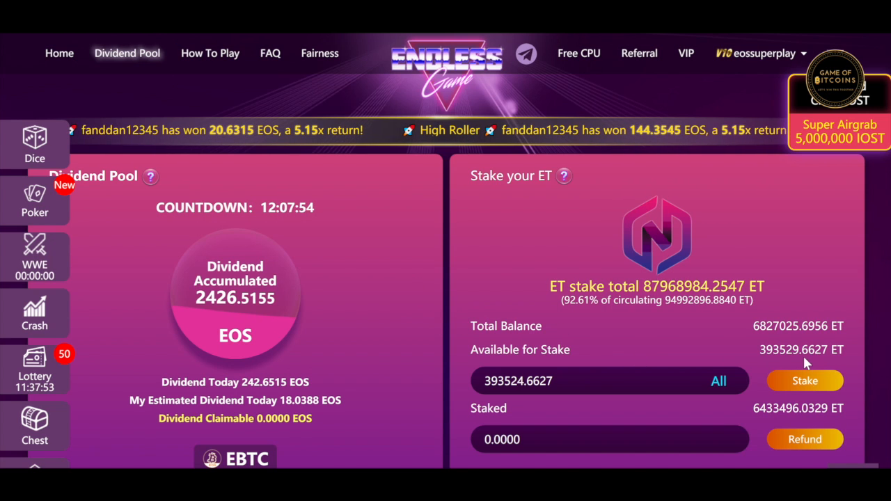
pyautogui.scroll(-1, 440, 308)
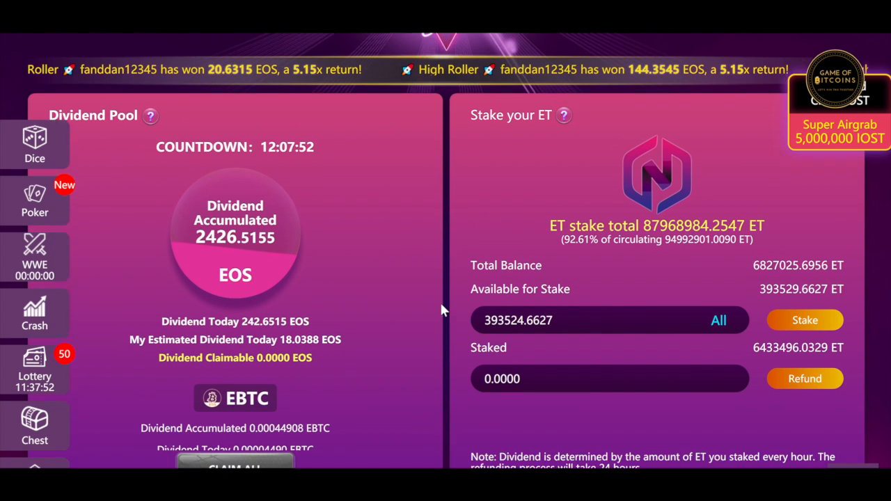
pyautogui.scroll(-1, 441, 308)
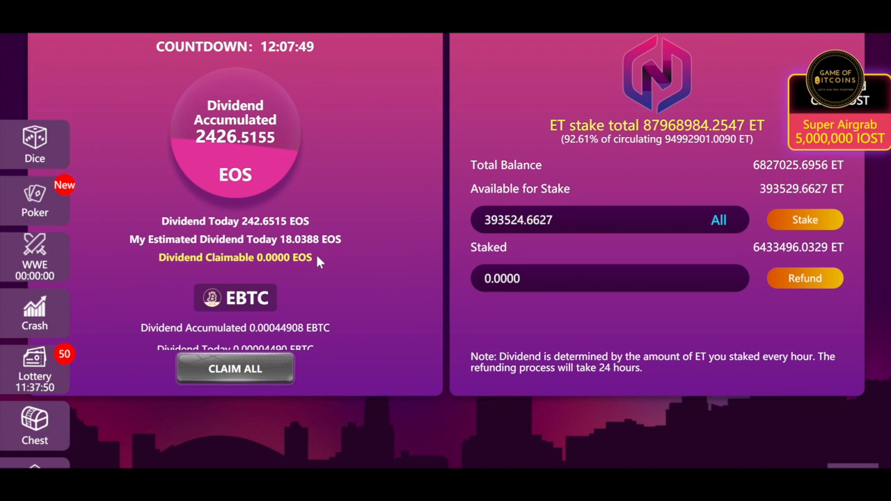
pyautogui.scroll(-1, 316, 258)
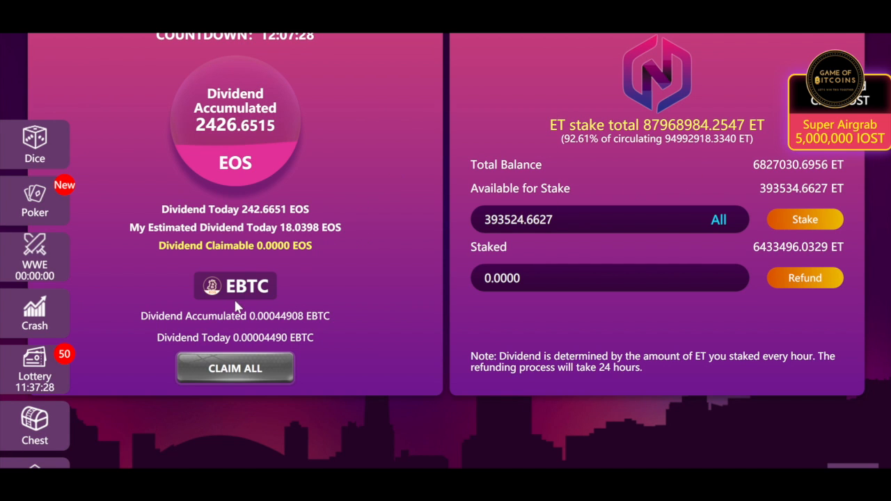
pyautogui.scroll(-5, 271, 281)
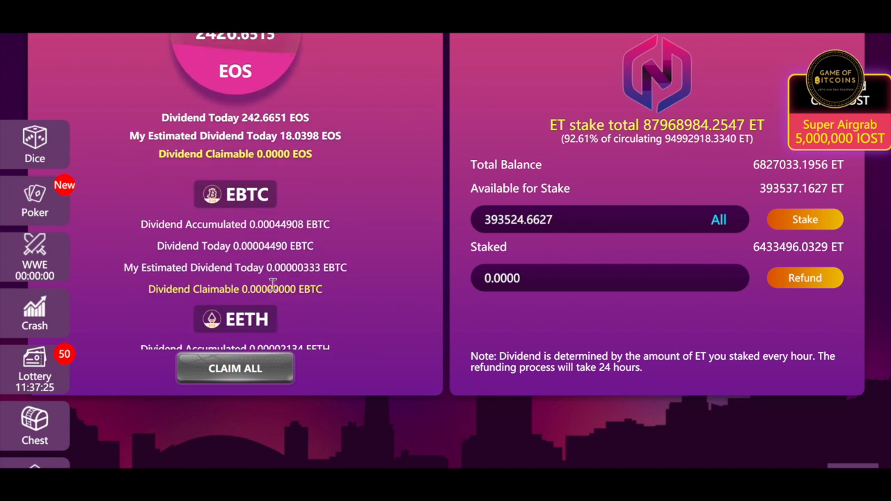
pyautogui.scroll(-2, 272, 286)
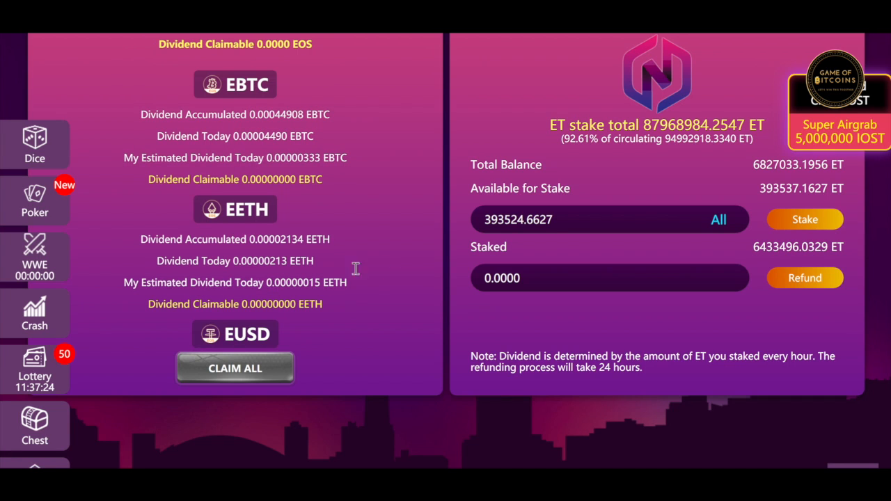
pyautogui.scroll(-2, 364, 263)
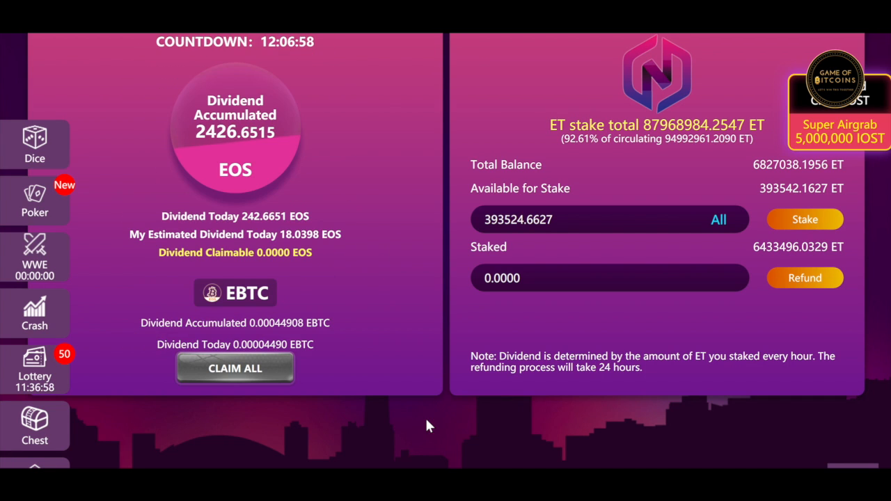
pyautogui.scroll(1, 426, 420)
pyautogui.scroll(3, 427, 425)
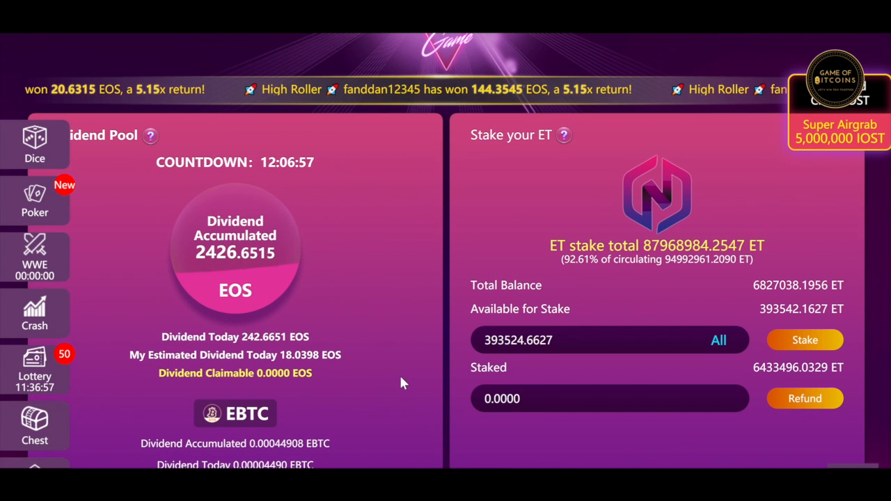